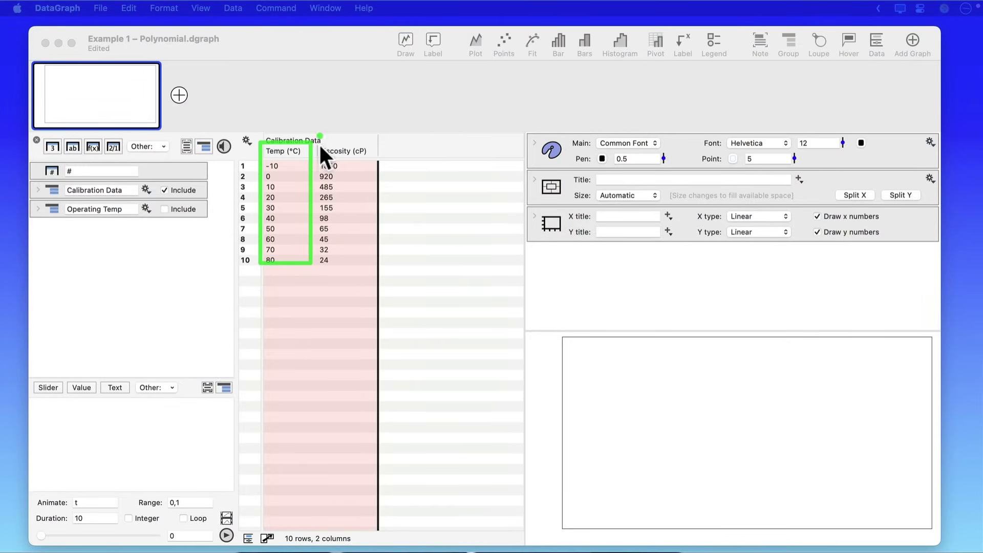
- Include the Operating Temp table (A, B, C at -8, 15.8, 55.2) beside the Calibration Data
left_click_drag(317, 146, 372, 265)
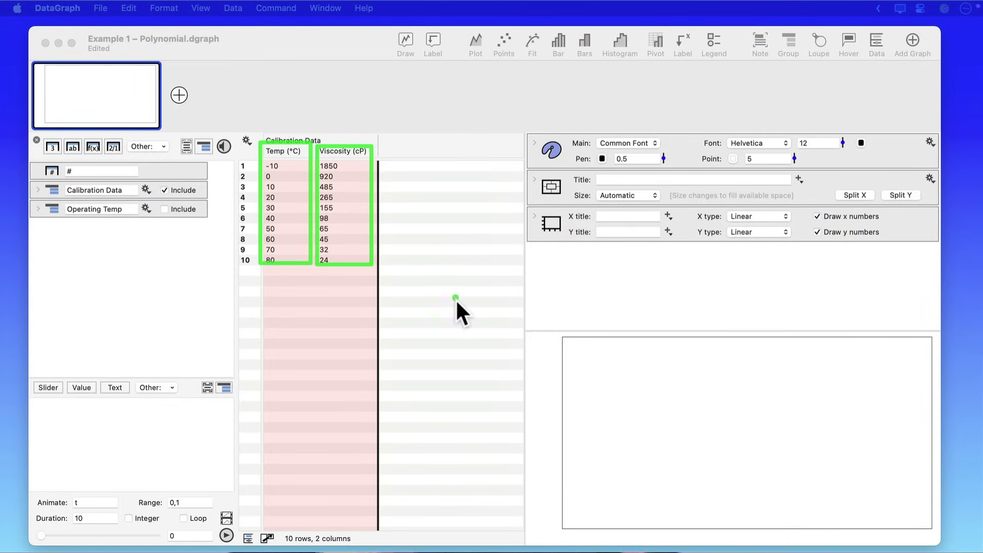
left_click(191, 209)
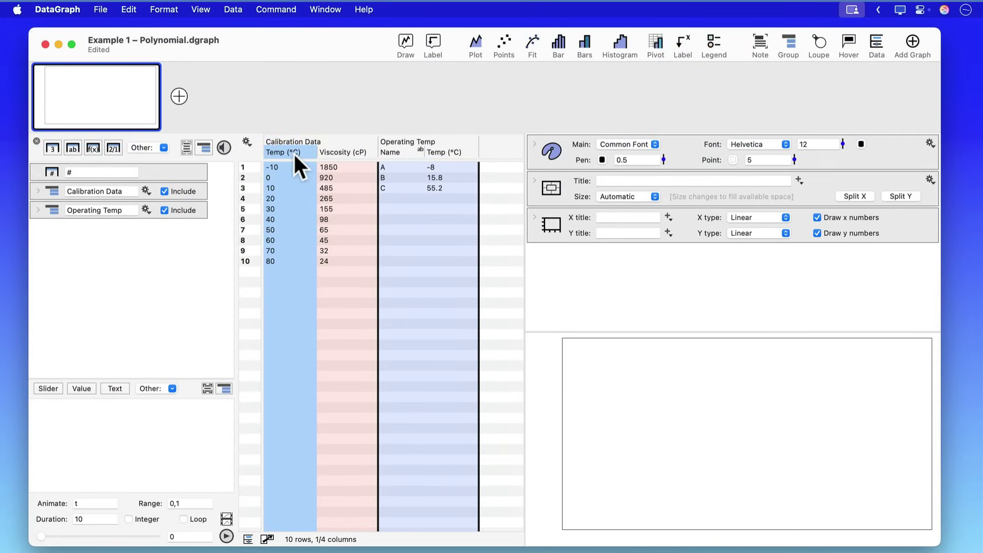
- Plot Viscosity (cP) against temperature as points with marker size 15
left_click(356, 150, "shift")
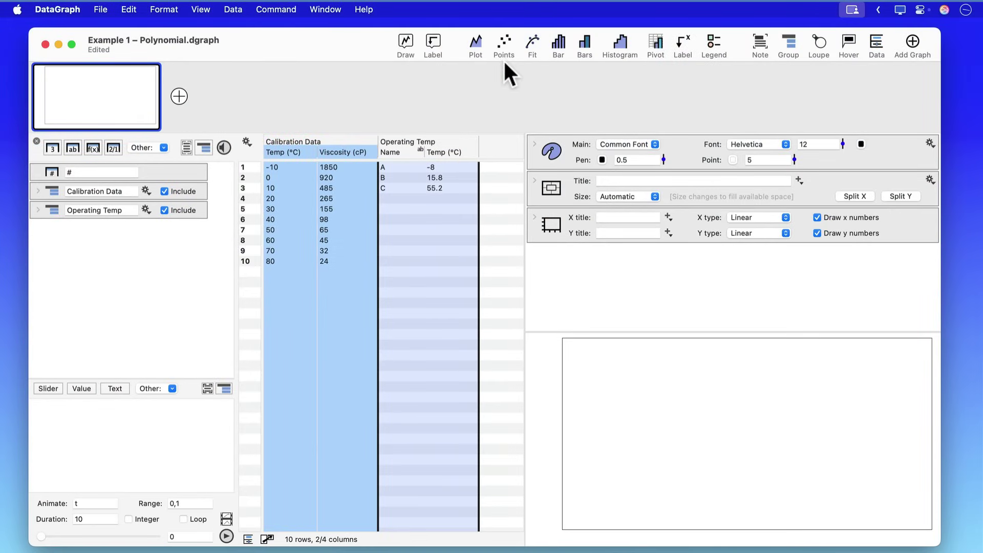
left_click(502, 46)
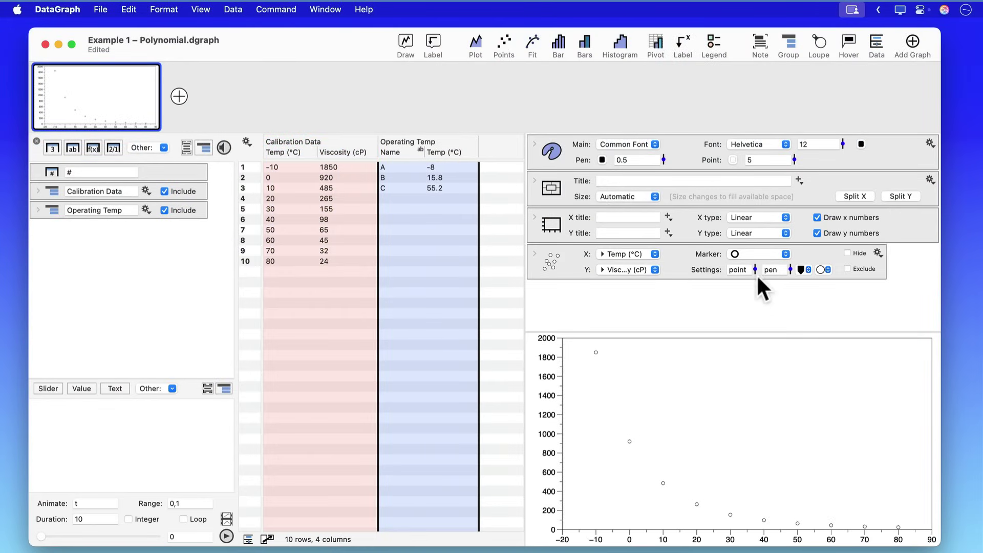
left_click_drag(755, 270, 752, 253)
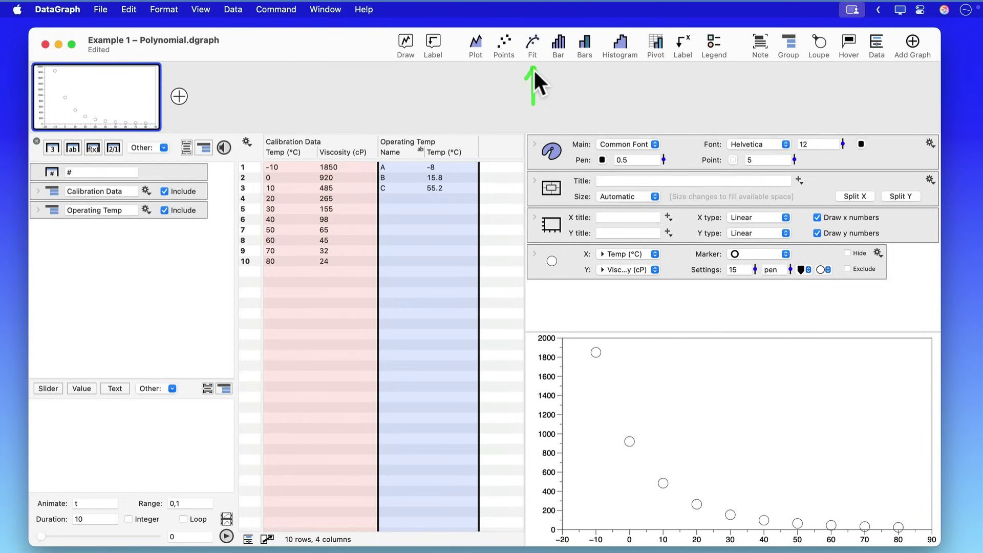
- Add a Polynomial fit of degree 6 through the viscosity points
left_click(532, 43)
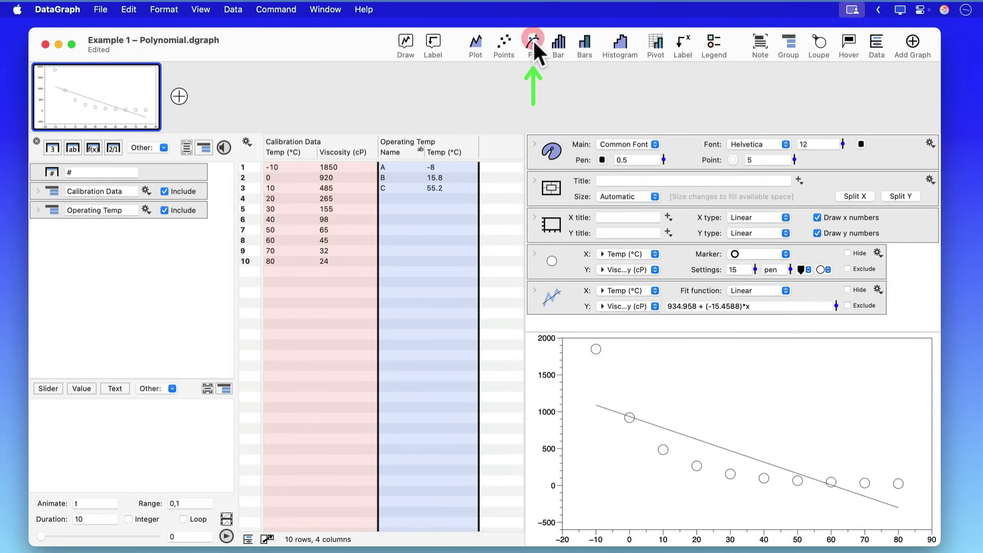
left_click(764, 292)
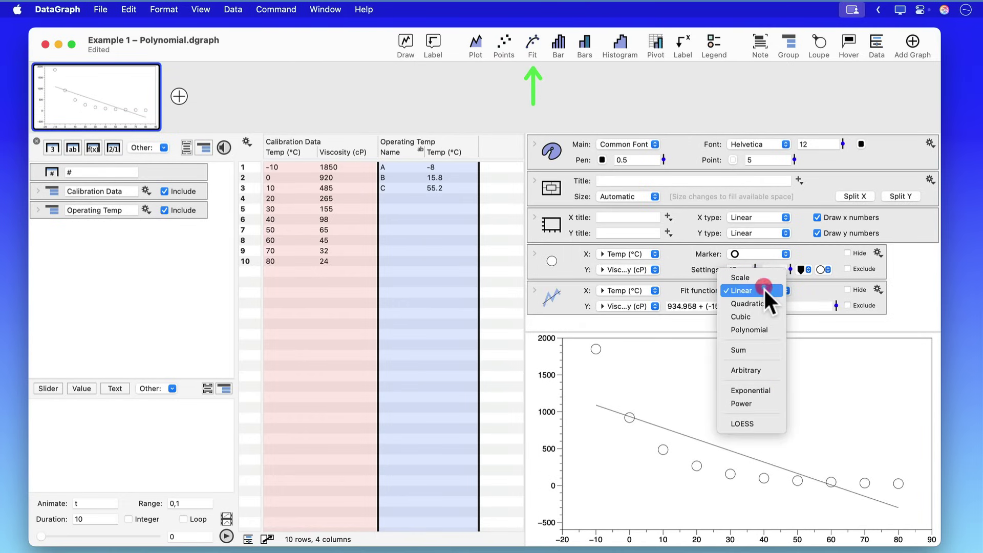
left_click(757, 329)
mouse_move(839, 289)
left_mouse_down()
mouse_move(840, 275)
mouse_move(840, 286)
left_mouse_up()
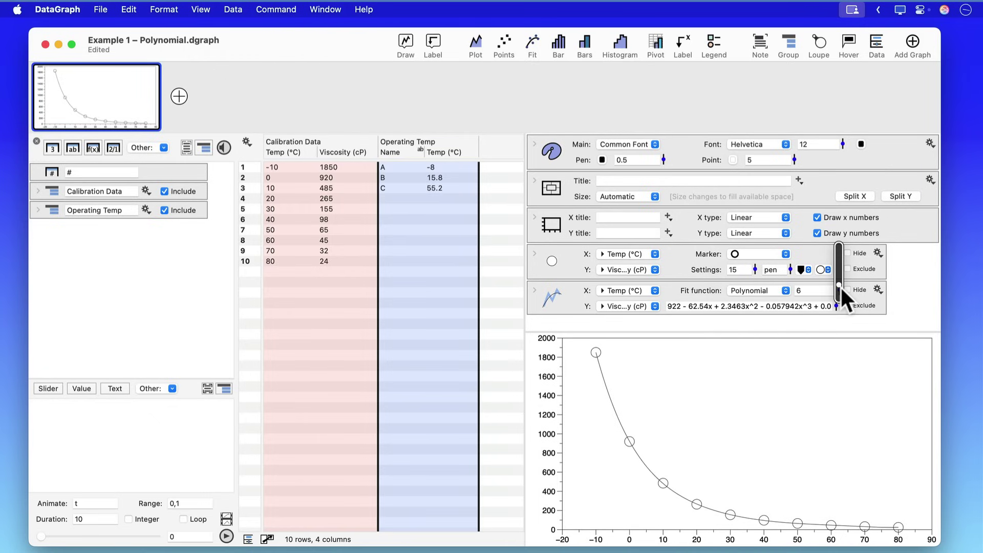
mouse_move(862, 527)
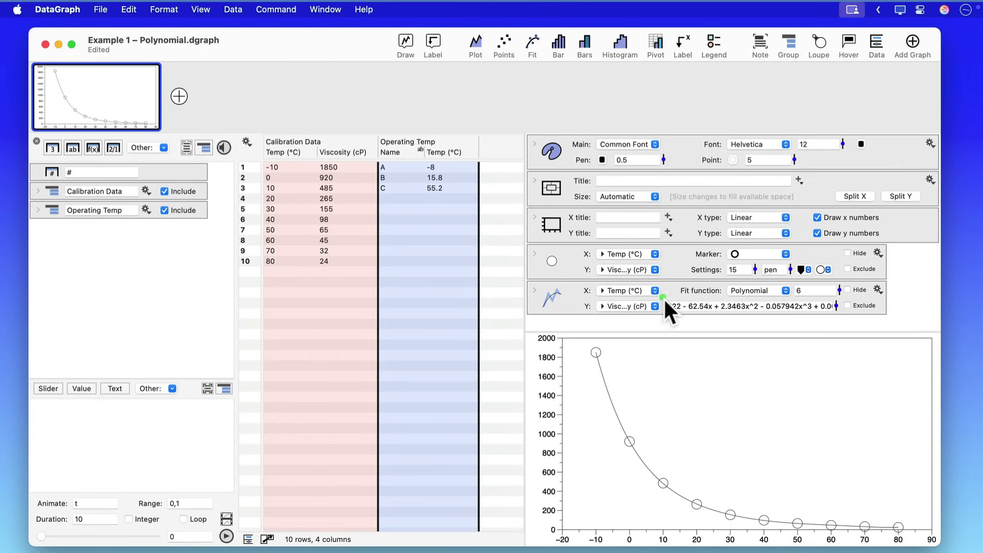
- Select the whole degree-6 polynomial fit equation and copy it
left_click(751, 306)
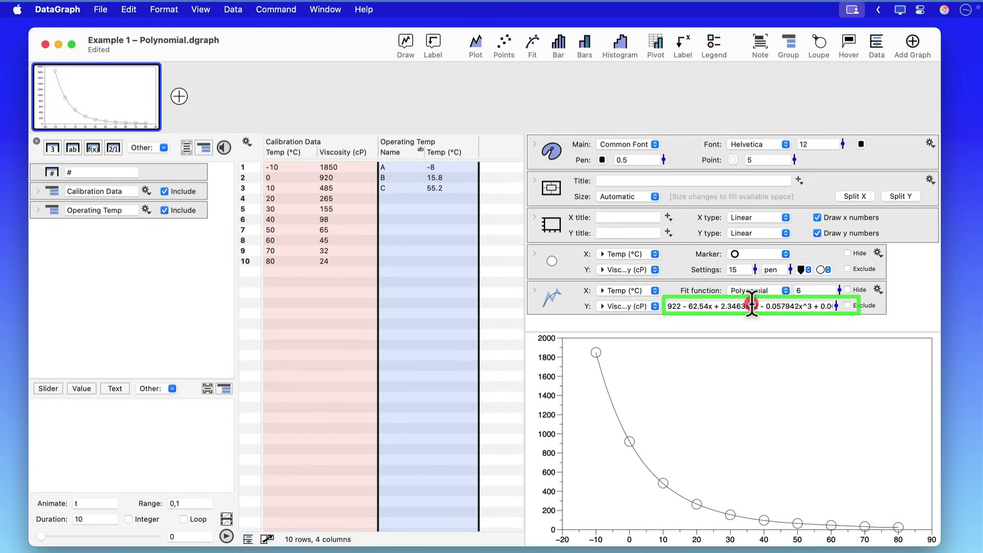
triple_click(751, 305)
left_click(126, 9)
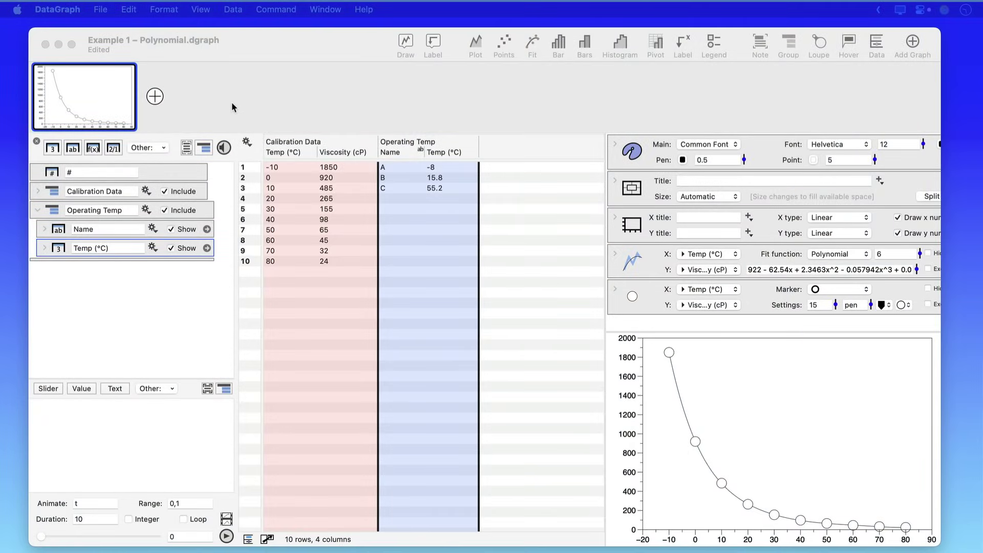
- Add a plot action column to Operating Temp that evaluates the Viscosity polynomial fit
left_click(164, 149)
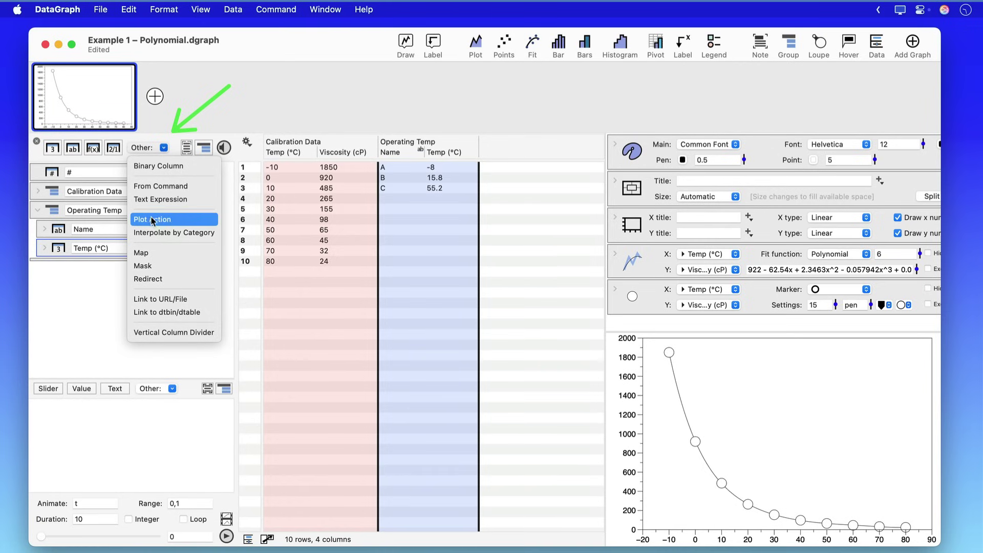
left_click(193, 220)
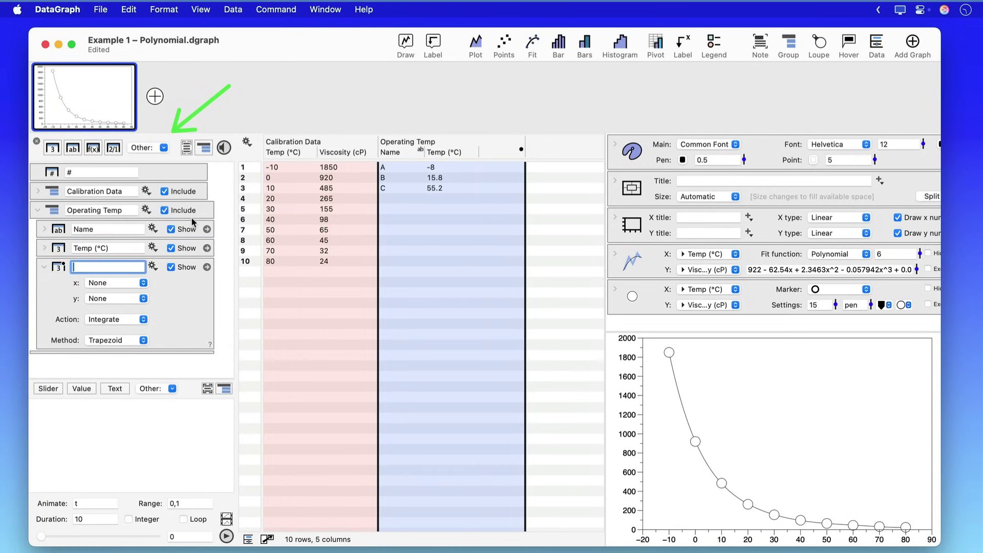
left_click(128, 321)
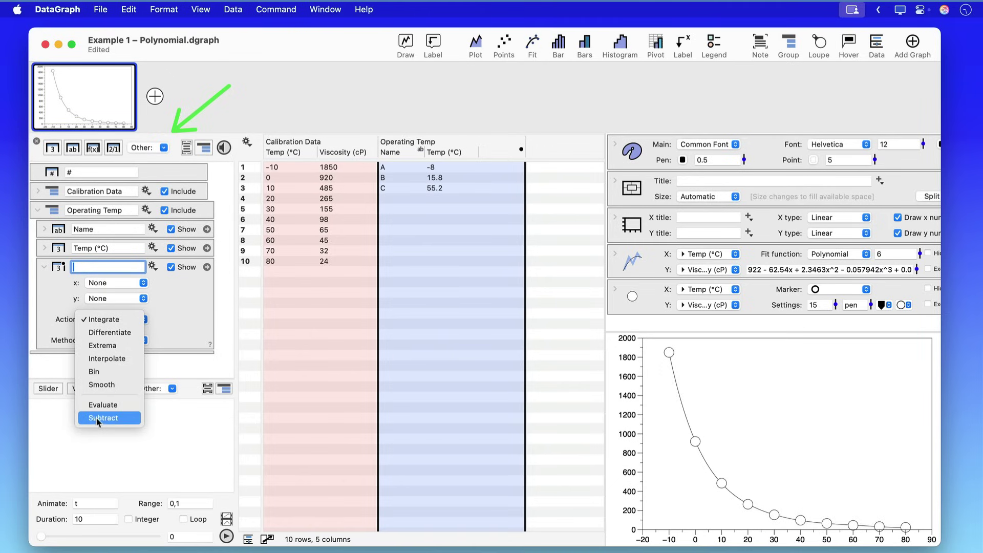
left_click(107, 406)
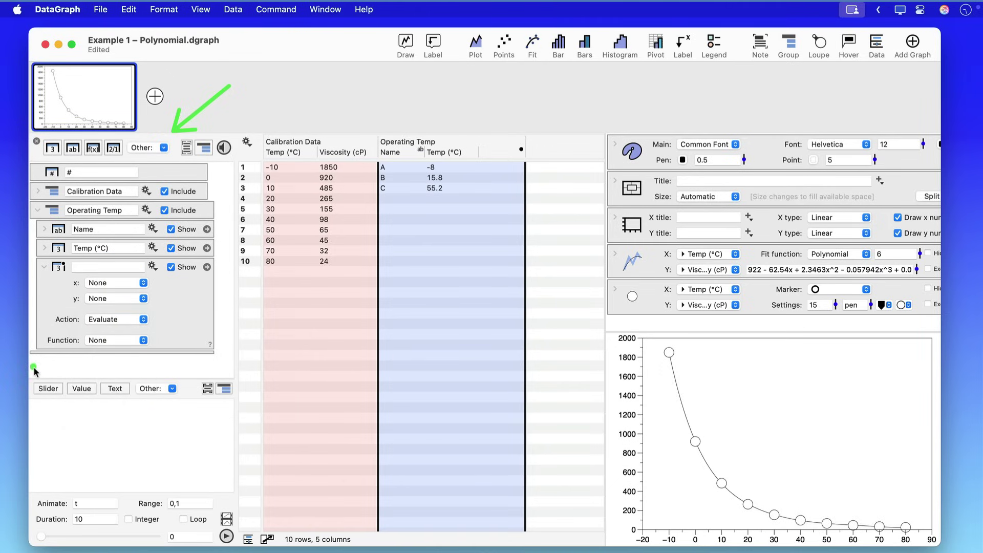
left_click(130, 340)
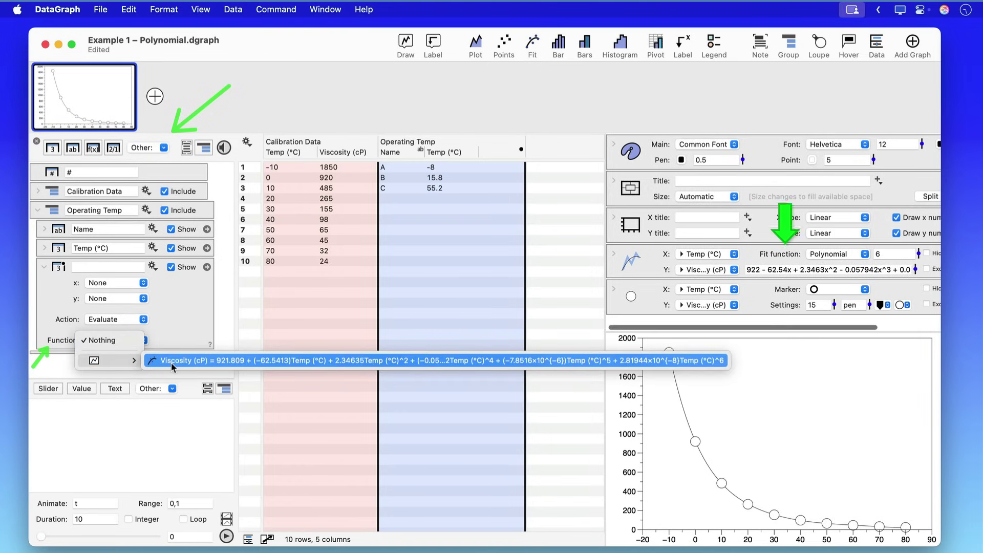
left_click(240, 361)
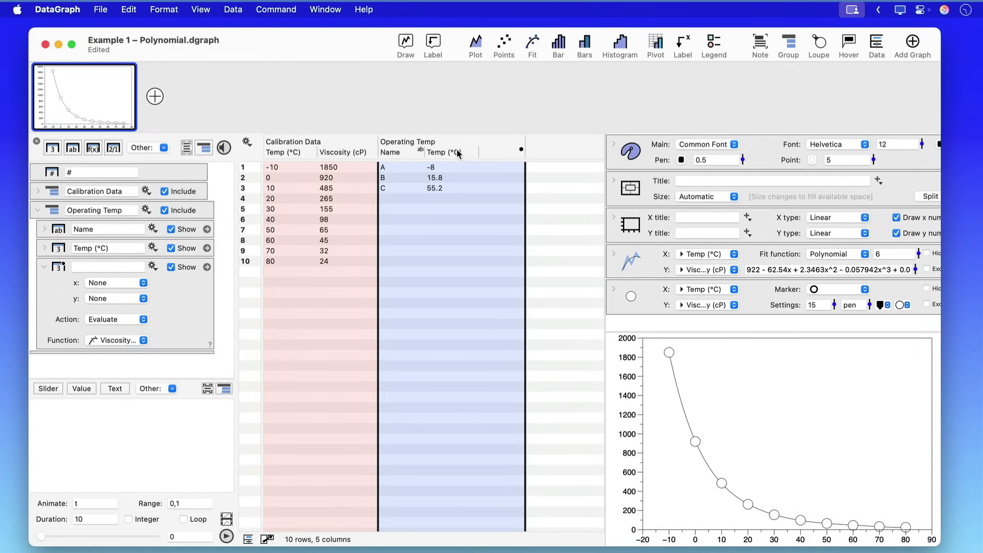
- Use Temp (°C) as the evaluated column's x input and name the column Viscosity (cP)
left_click_drag(455, 152, 118, 286)
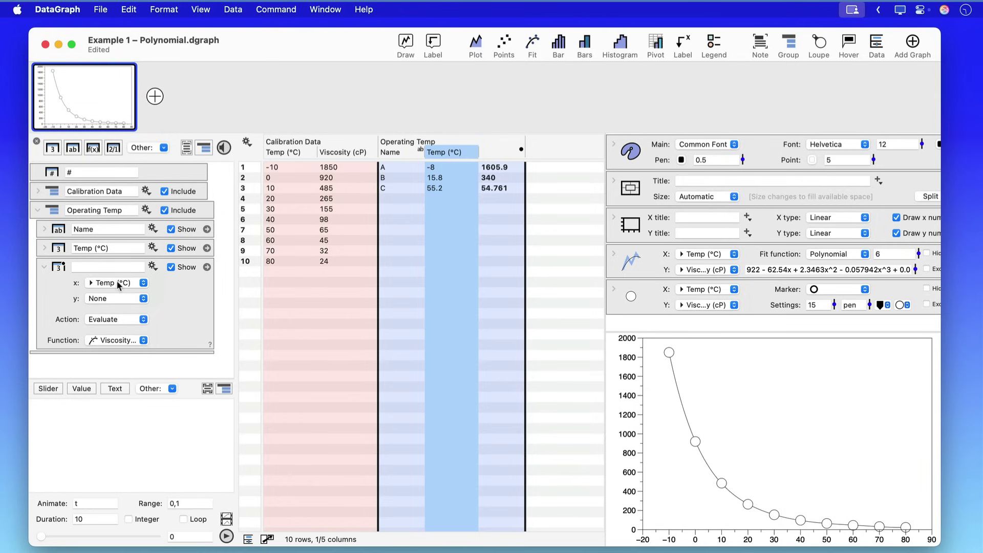
left_click(347, 152)
left_click(347, 151)
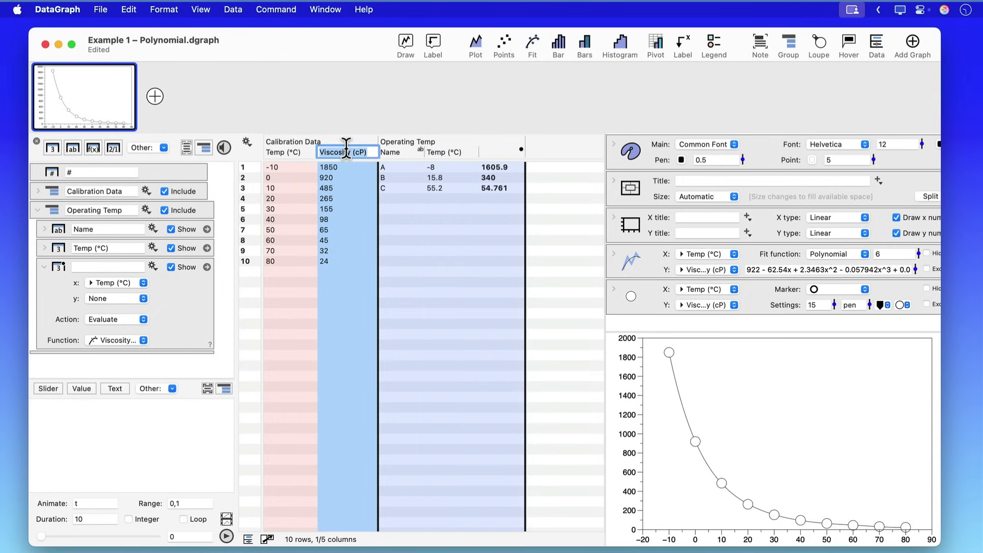
left_click(129, 10)
left_click(146, 76)
double_click(502, 153)
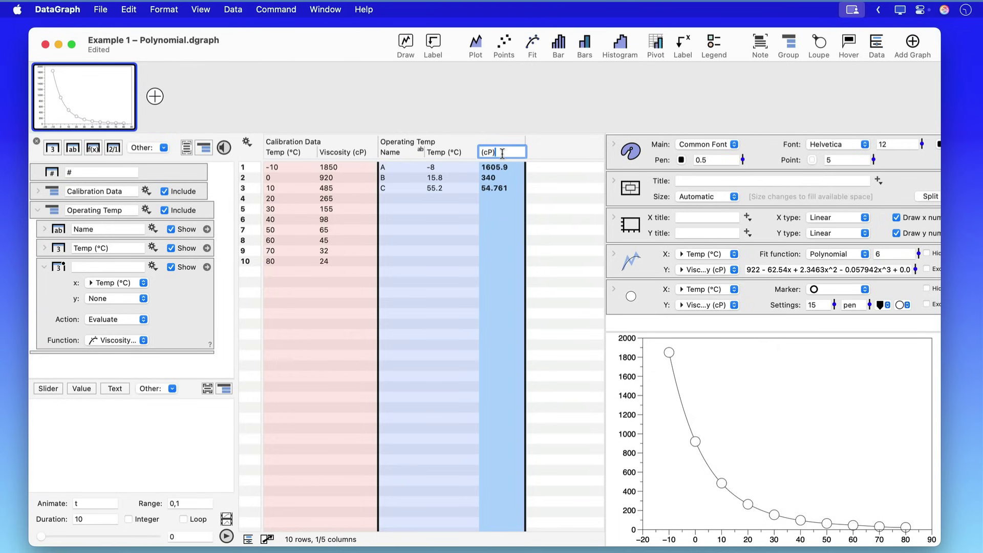
left_click(467, 195)
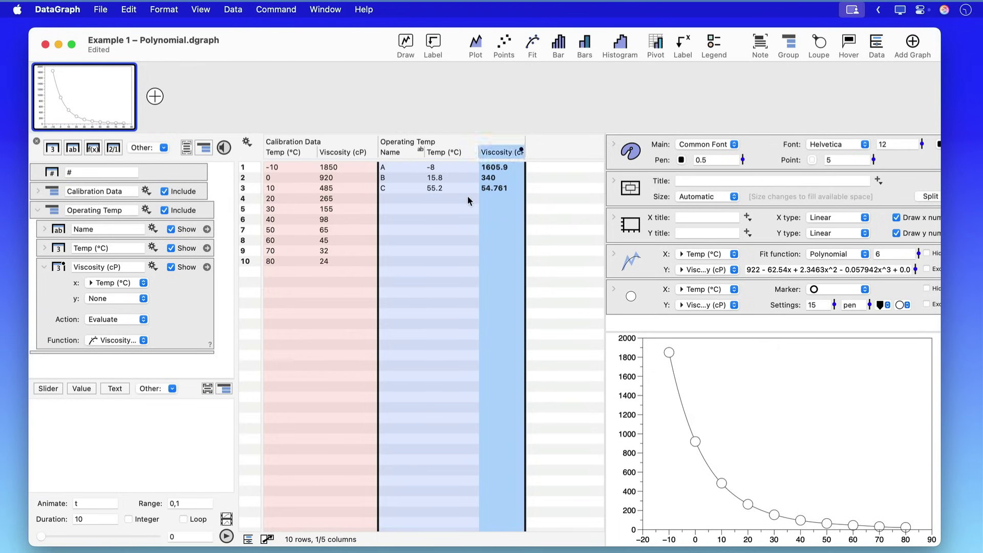
- Change event C's temperature from 55.2 to 60, giving a viscosity of 47.047
double_click(442, 186)
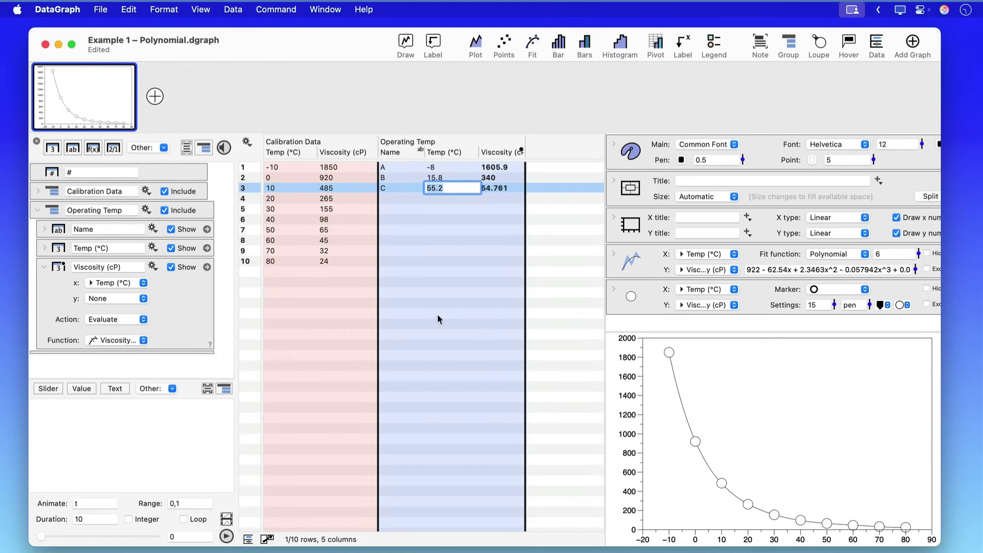
type("60")
key("Return")
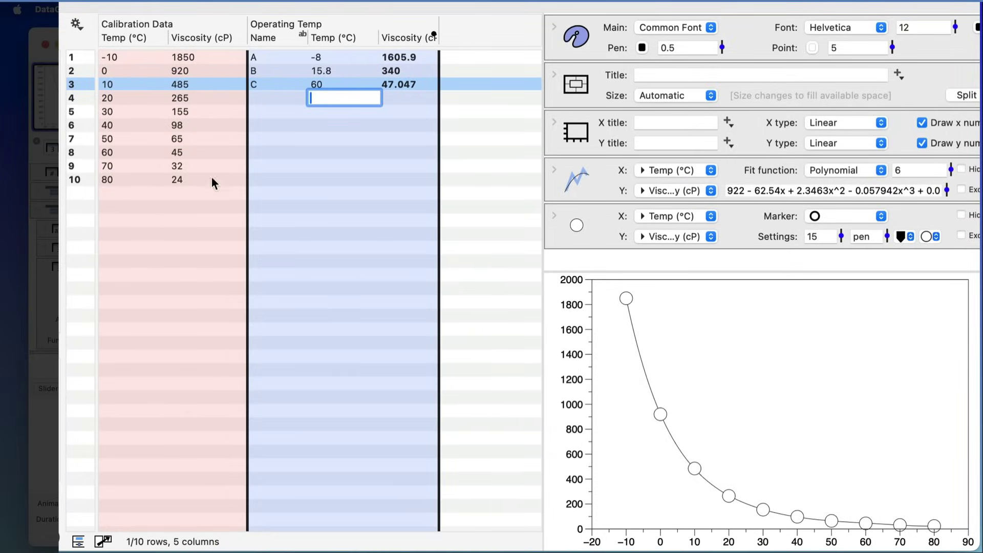
- Change the first calibration viscosity from 1850 to 1680 so the fit and evaluated values update
left_click(193, 205)
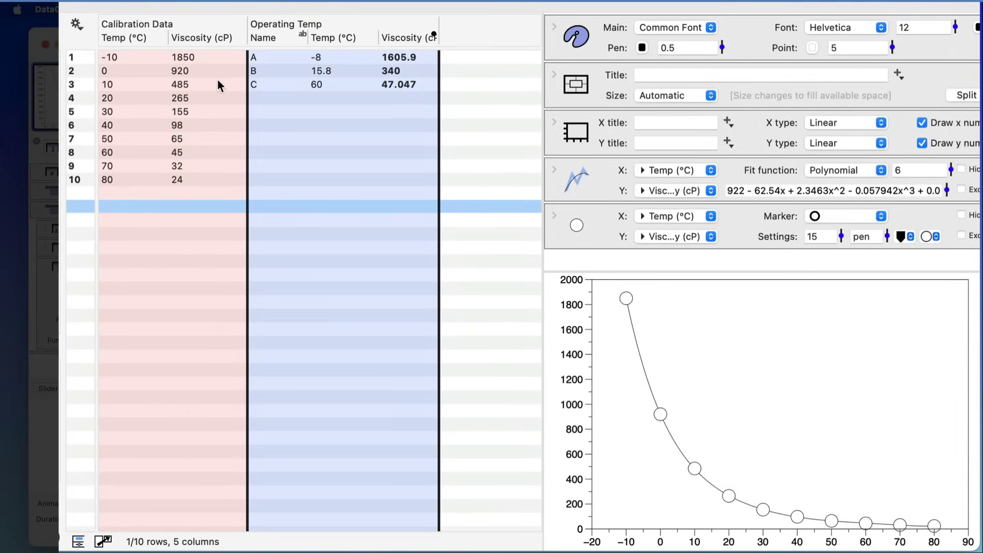
left_click_drag(257, 107, 208, 64)
double_click(186, 57)
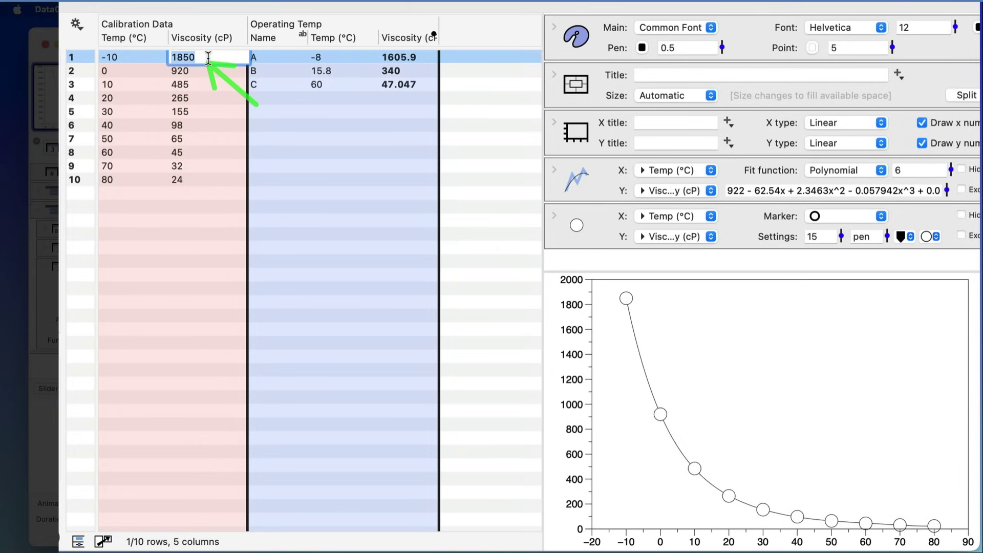
type("1")
key("Return")
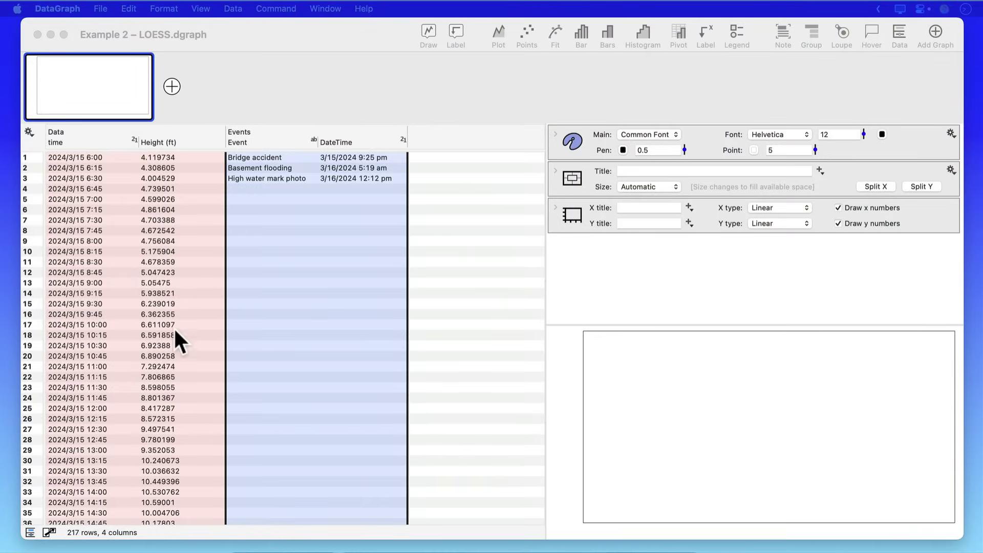
- Scroll through the Data table of times and heights and the three-row Events table
scroll(175, 333, "down", 10)
scroll(180, 285, "up", 10)
mouse_move(47, 124)
left_mouse_down()
mouse_move(97, 154)
mouse_move(223, 365)
mouse_move(217, 520)
left_mouse_up()
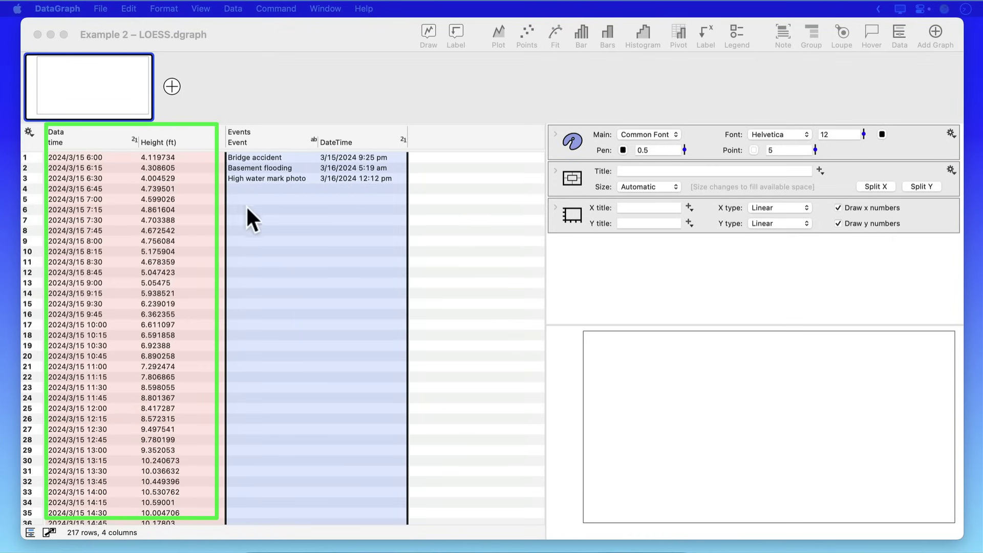
left_click_drag(224, 122, 407, 206)
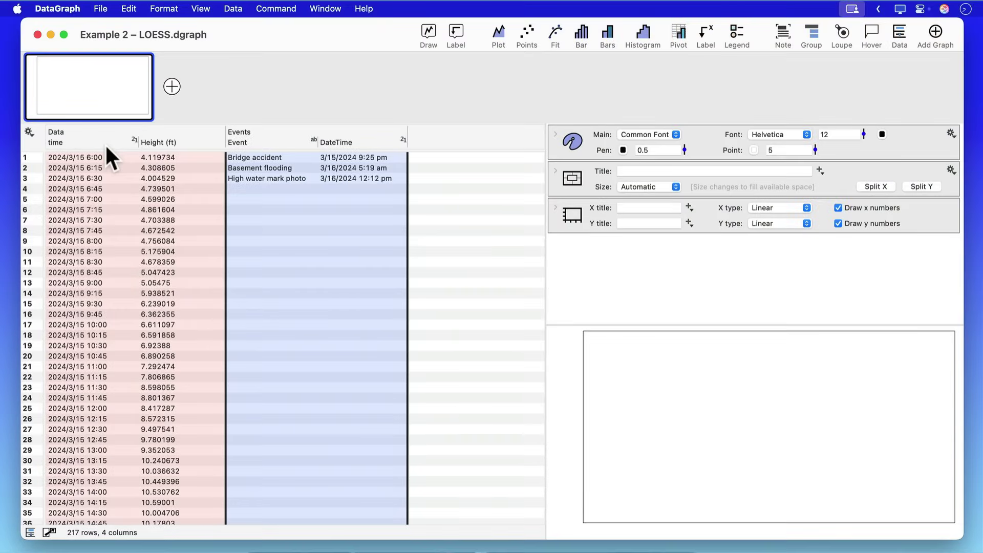
- Plot Height (ft) against time as points with a Linear fit line
left_click(105, 142)
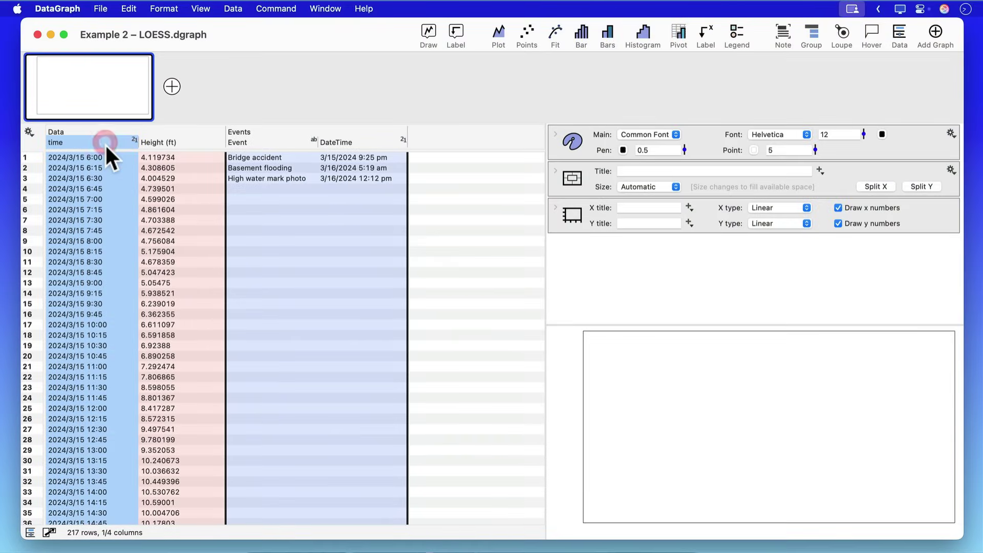
left_click(174, 139, "super")
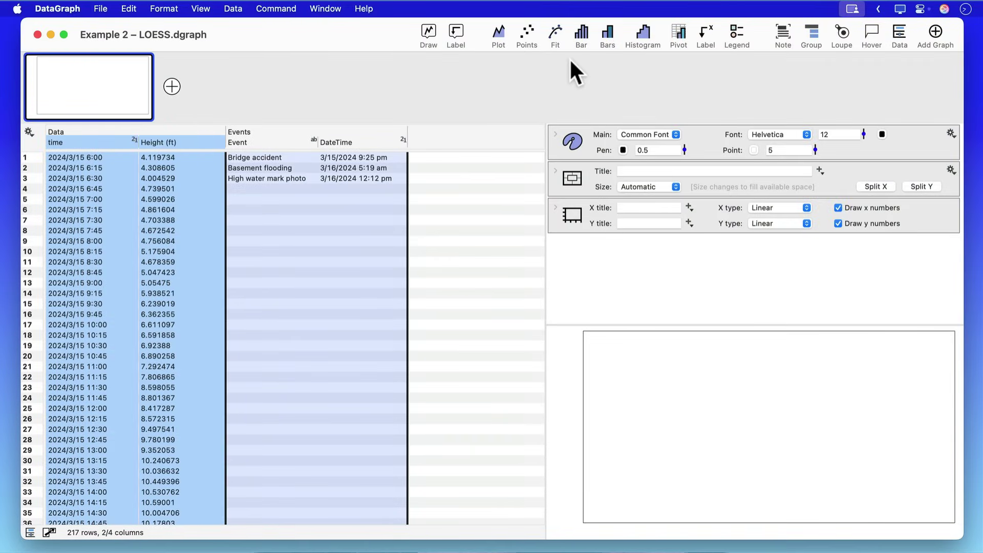
left_click(527, 35)
left_click(556, 34)
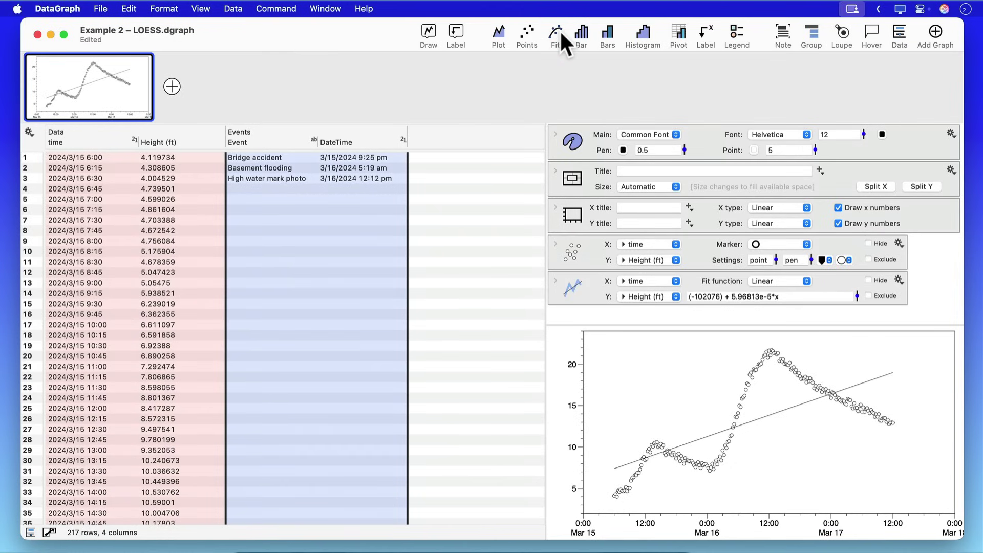
left_click(785, 282)
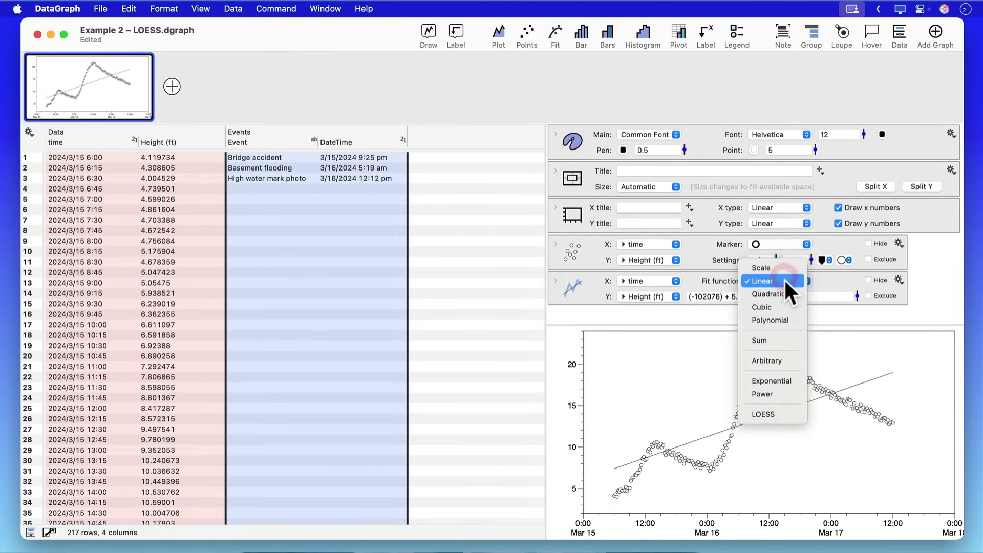
- Make the height fit a degree-13 Polynomial with line width 2, reaching R² 0.994441
left_click(792, 323)
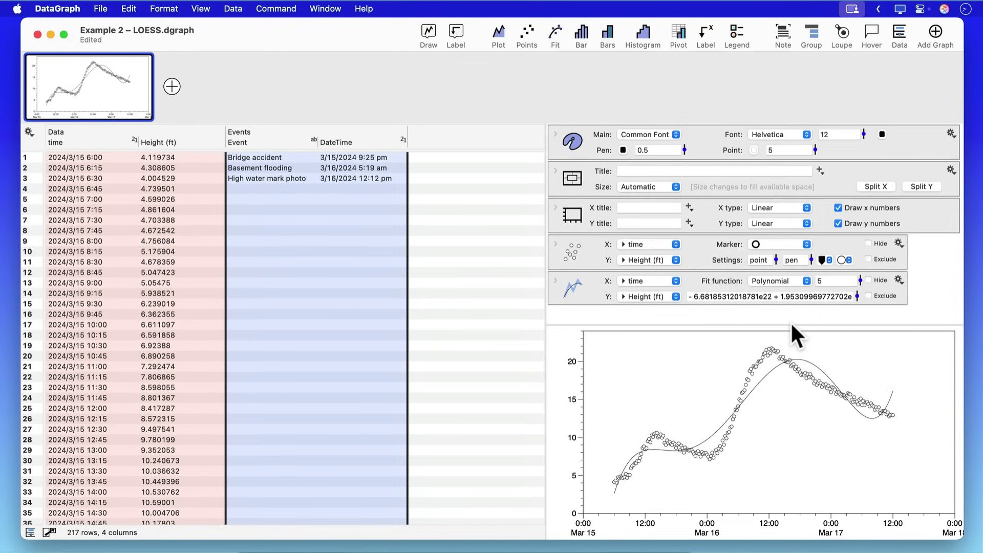
left_click(555, 281)
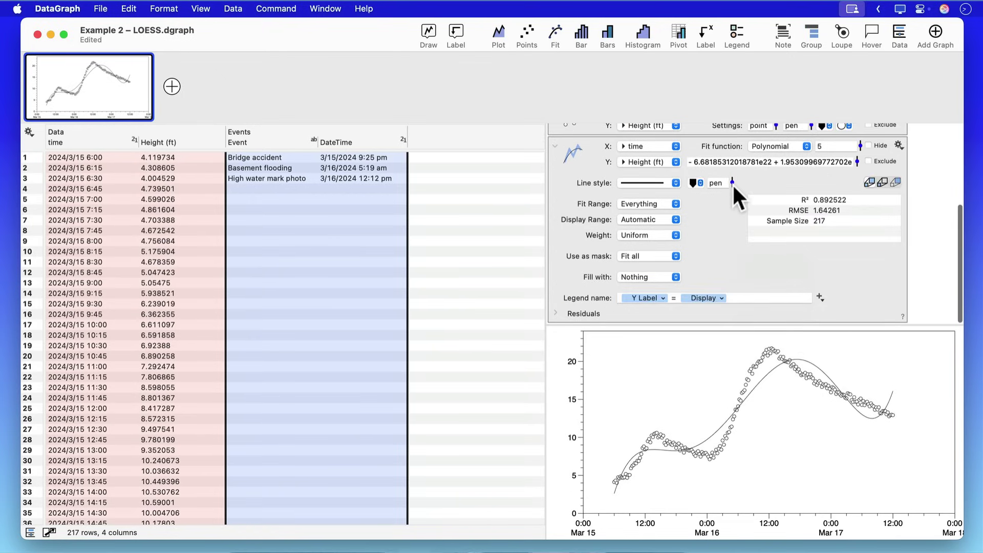
mouse_move(732, 183)
left_mouse_down()
mouse_move(732, 172)
mouse_move(756, 172)
left_mouse_up()
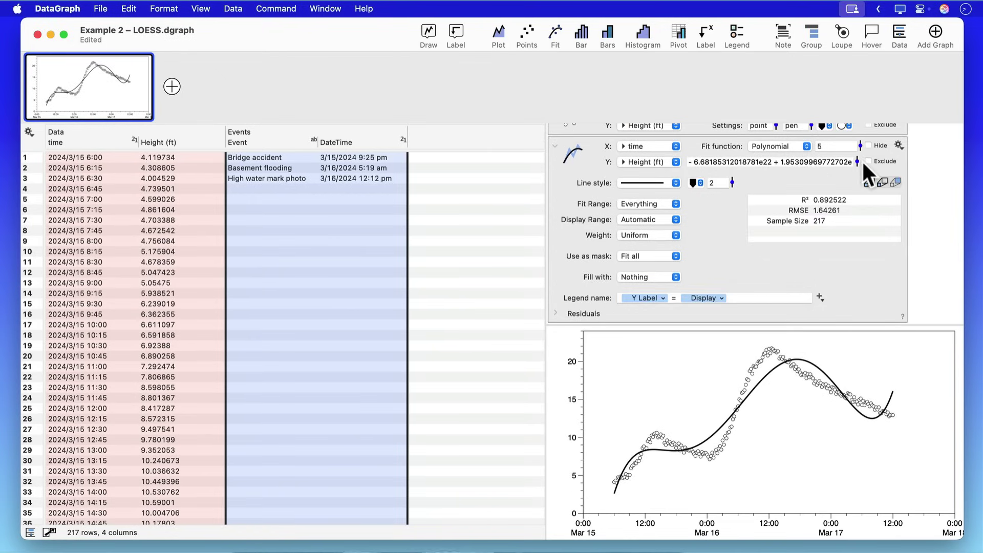
left_click_drag(859, 145, 858, 123)
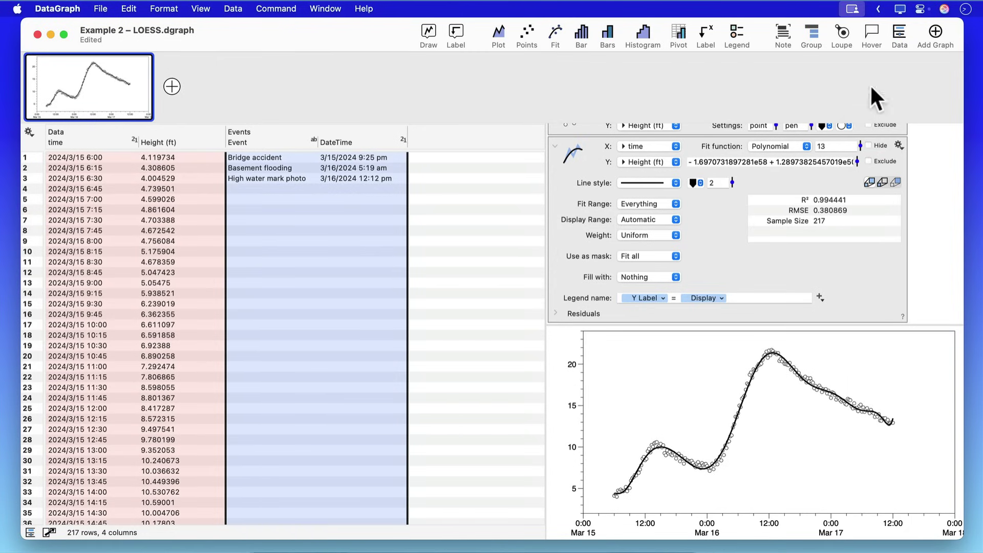
left_click(842, 34)
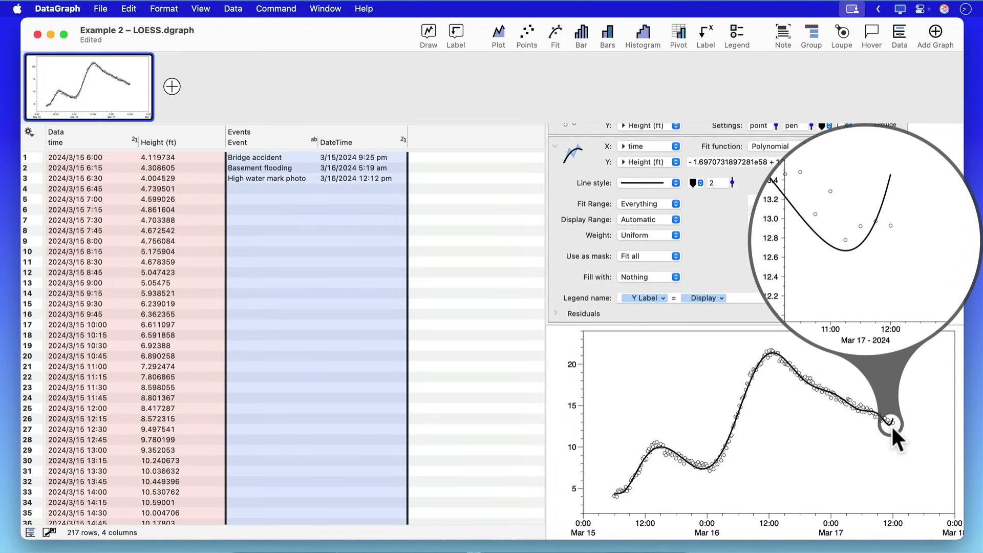
- Switch the height fit to LOESS and adjust its Smoothing slider
left_click(892, 425)
left_click(791, 148)
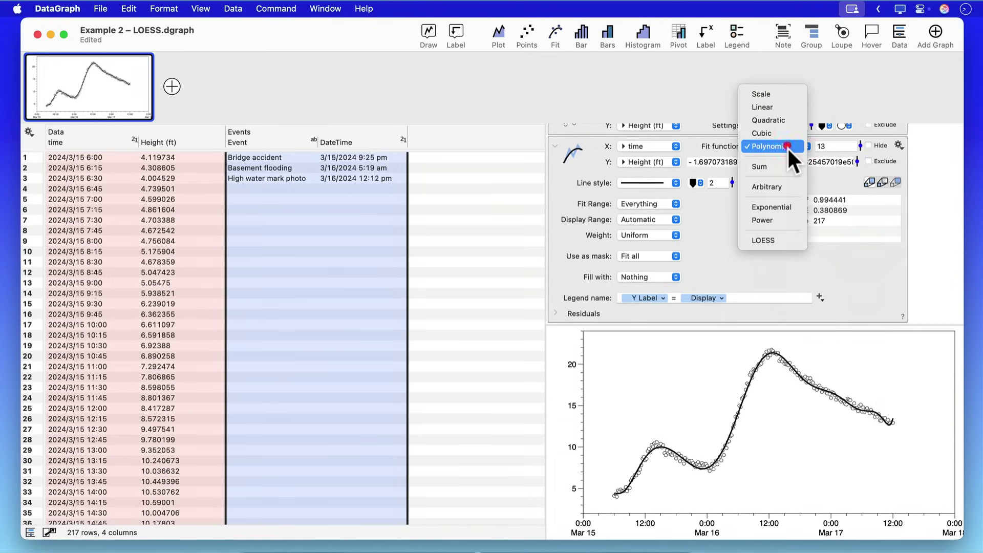
left_click(790, 240)
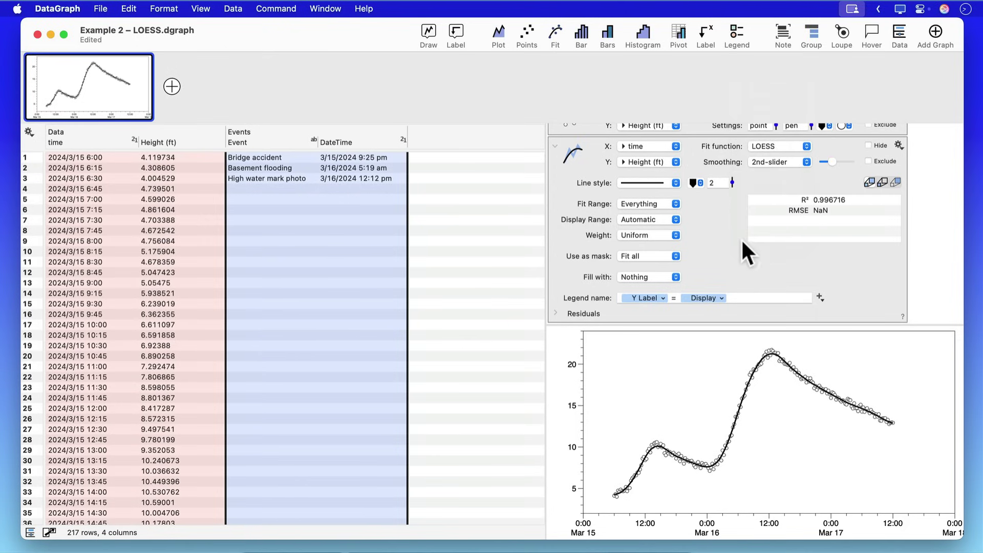
scroll(733, 229, "up", 3)
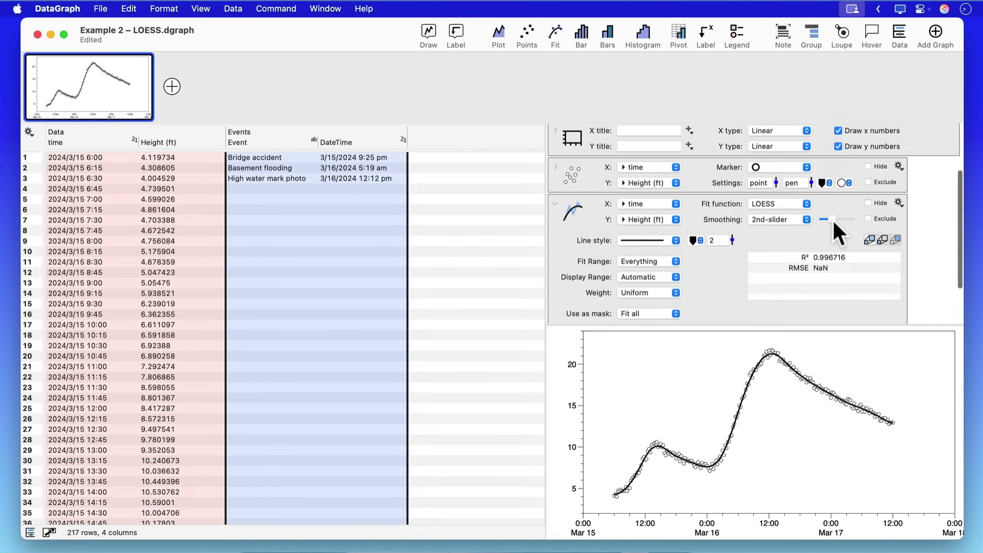
mouse_move(833, 222)
left_mouse_down()
mouse_move(847, 222)
mouse_move(833, 221)
left_mouse_up()
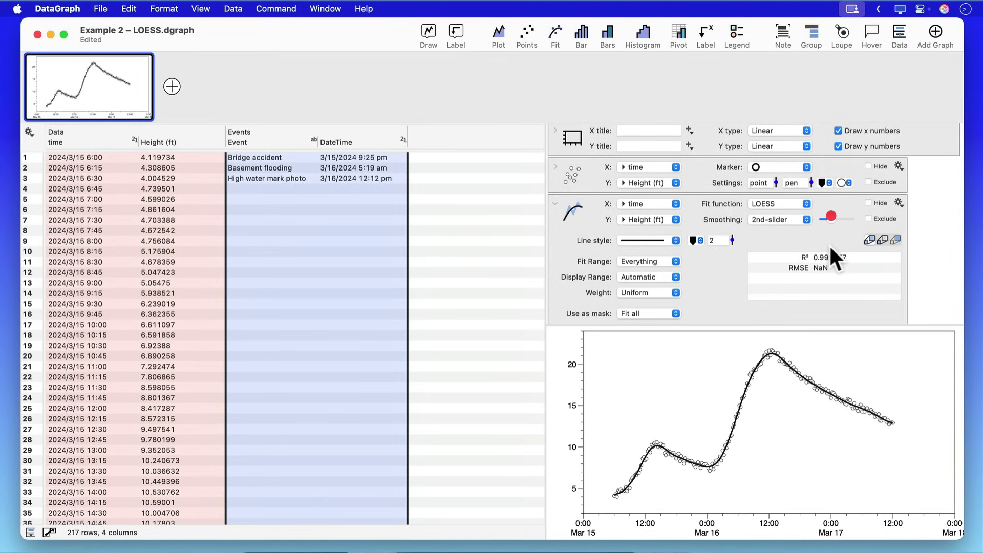
key("super+l")
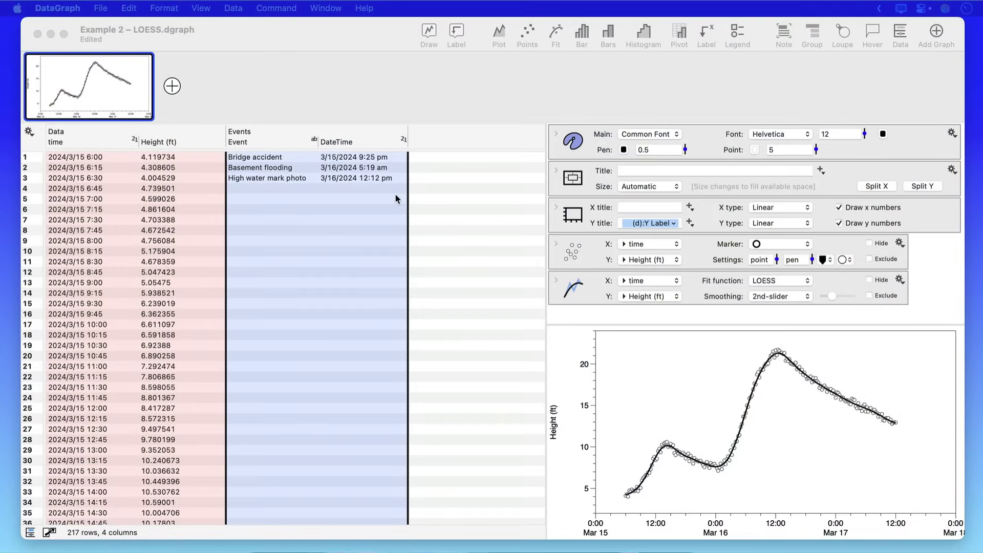
- In the column panel, exclude the Data table from view and select the Events DateTime column
left_click(905, 83)
left_click(900, 34)
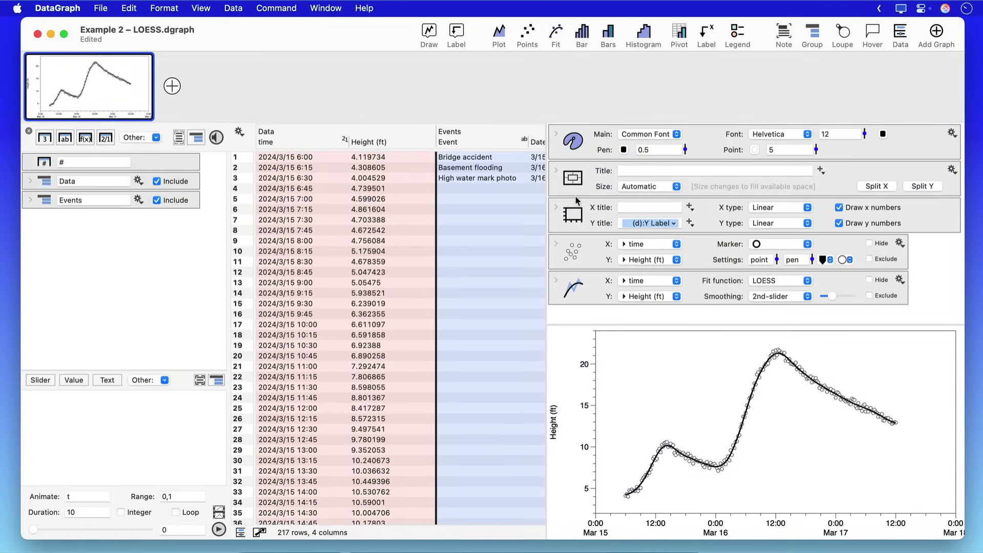
left_click(174, 182)
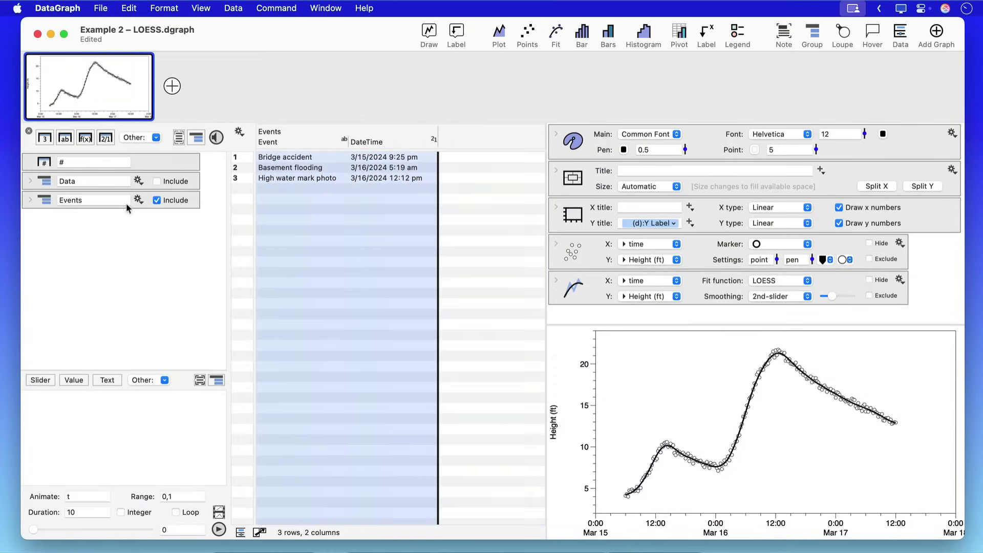
left_click(30, 200)
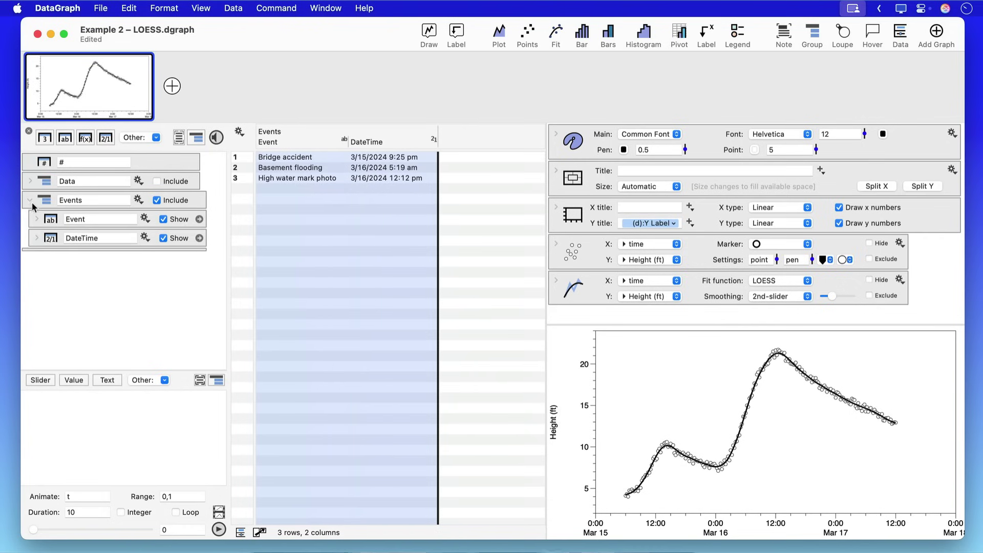
left_click(47, 240)
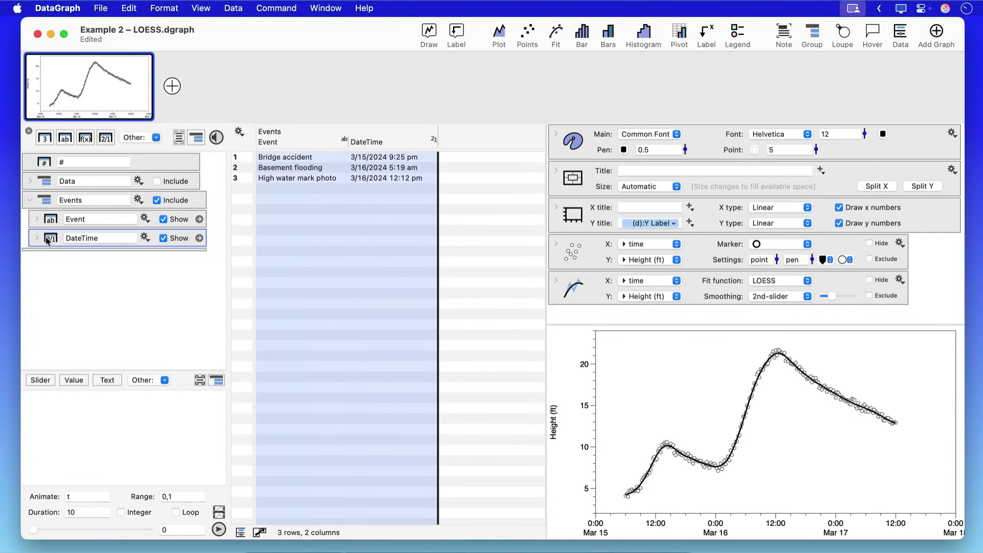
- Add an Other > Plot Action column to Events with the action set to Evaluate
left_click(156, 138)
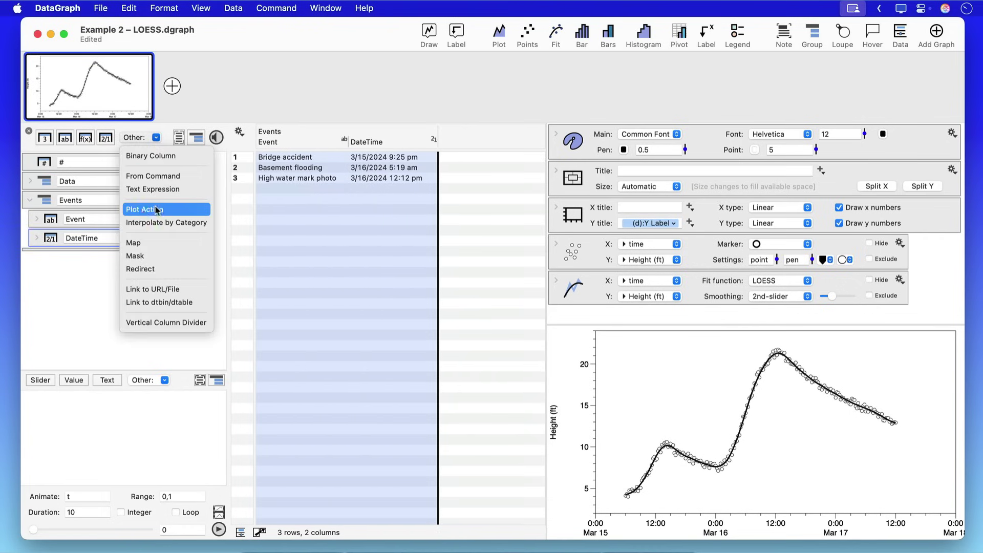
left_click(197, 213)
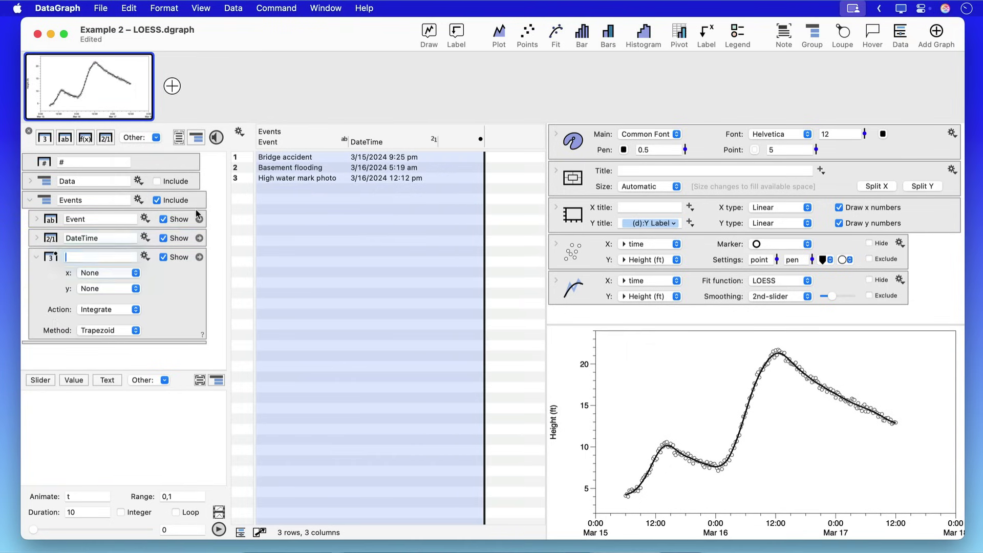
left_click(124, 309)
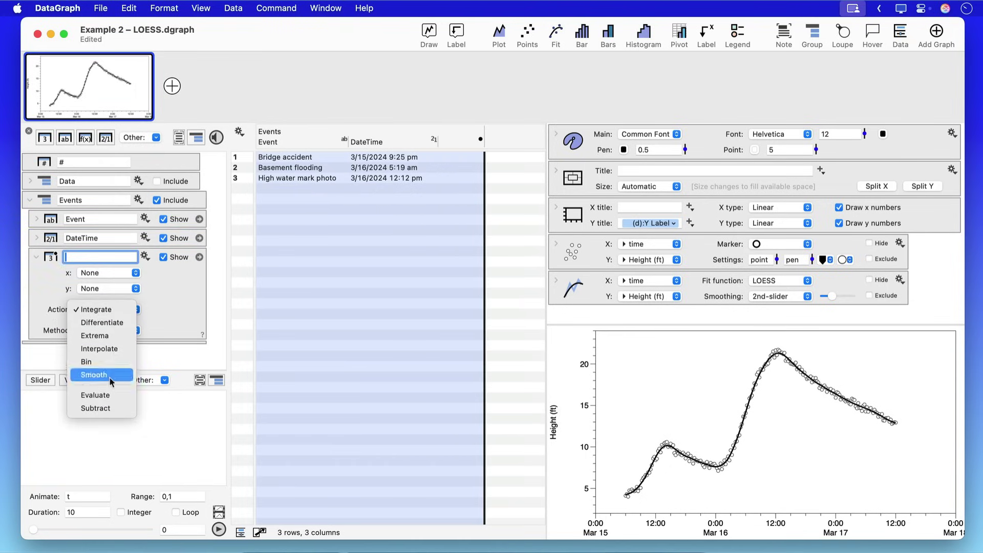
left_click(110, 394)
- Evaluate the Height (ft) LOESS fit at DateTime, giving 8.0451, 12.85, 21.283, and rename the header
left_click(123, 333)
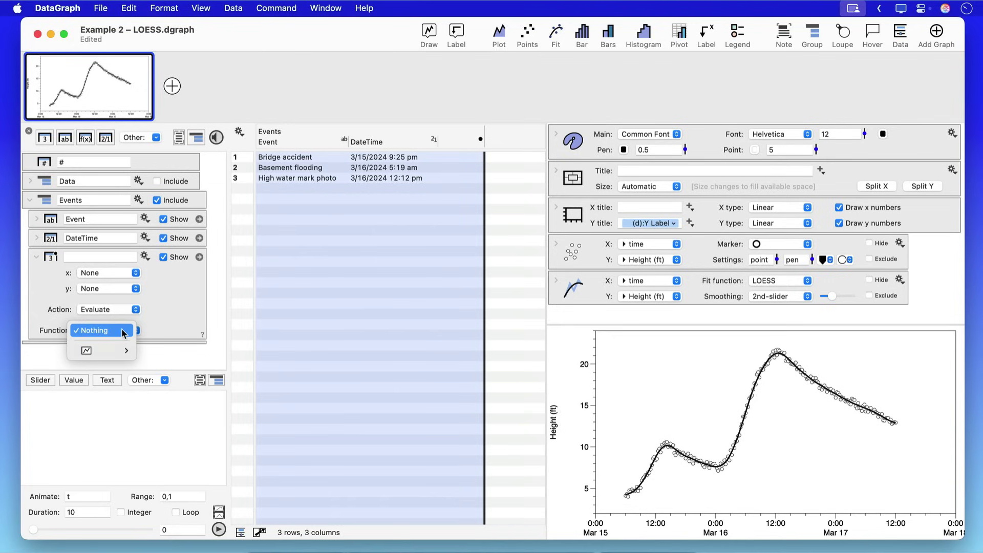
mouse_move(102, 350)
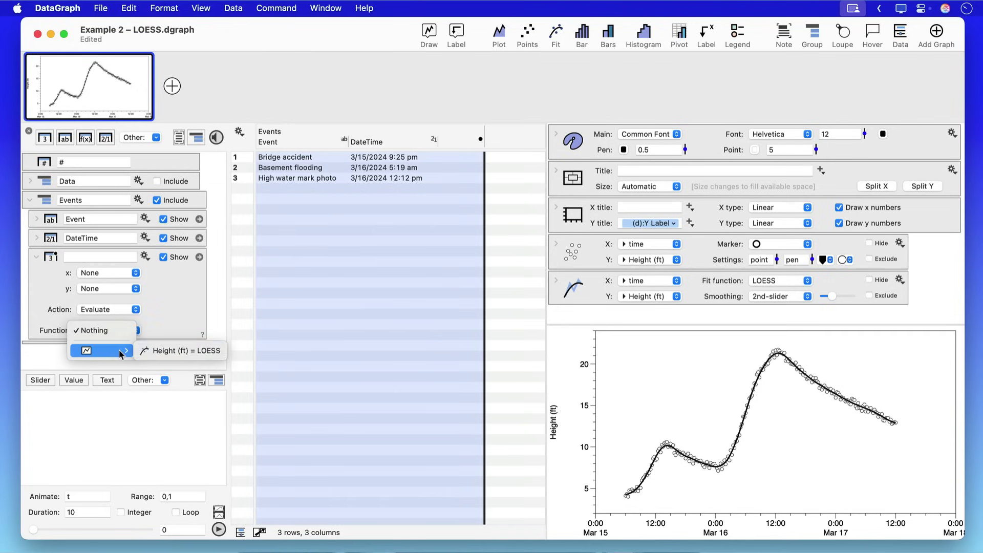
left_click(158, 350)
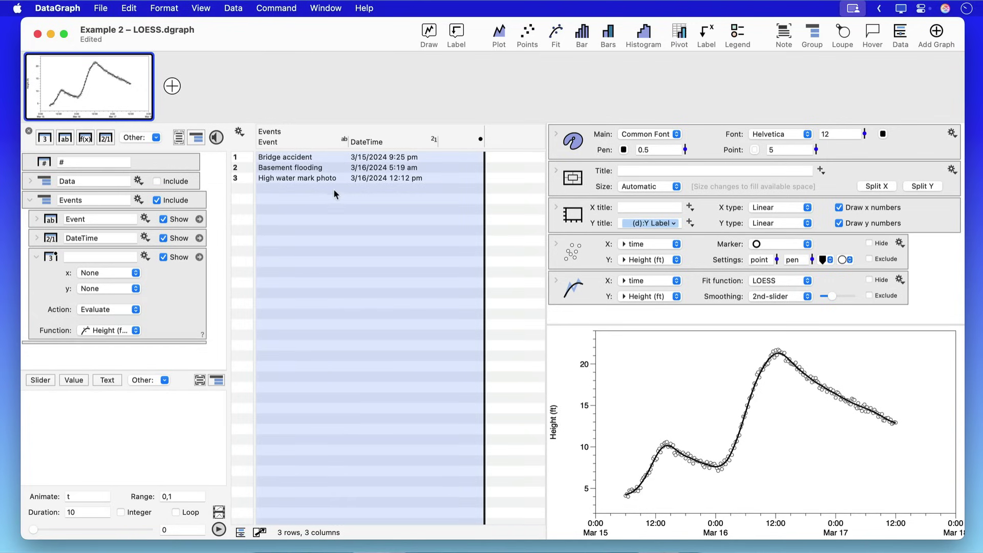
left_click_drag(381, 146, 127, 279)
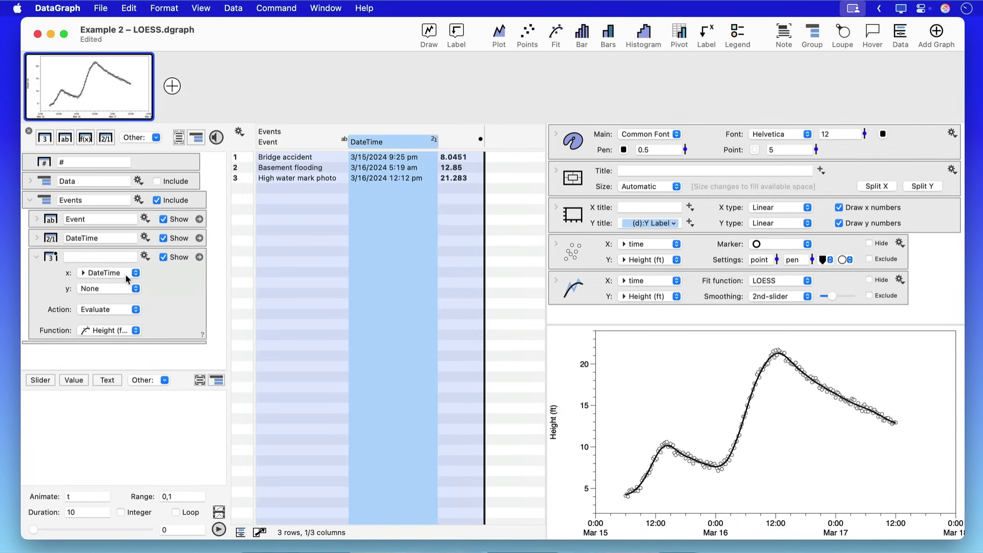
left_click(463, 141)
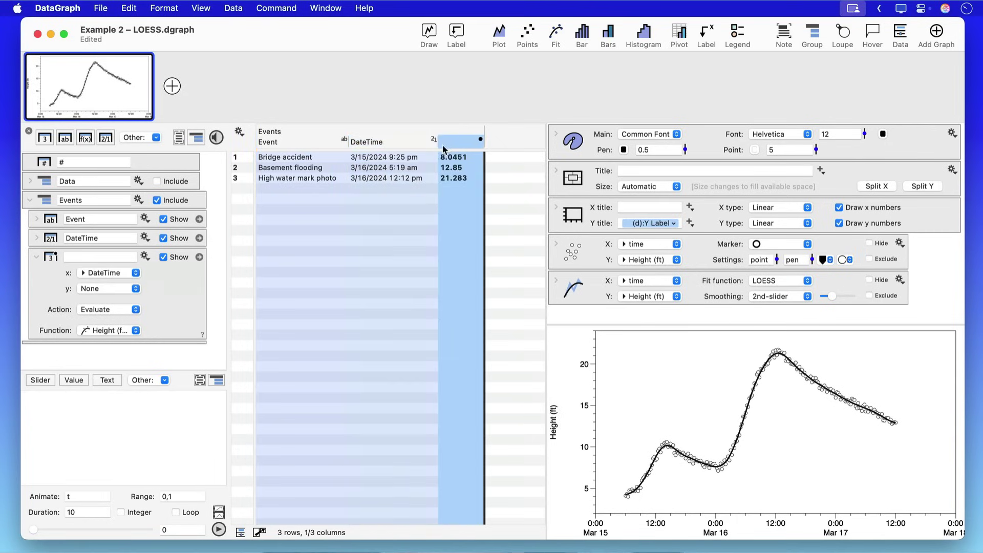
left_click(458, 139)
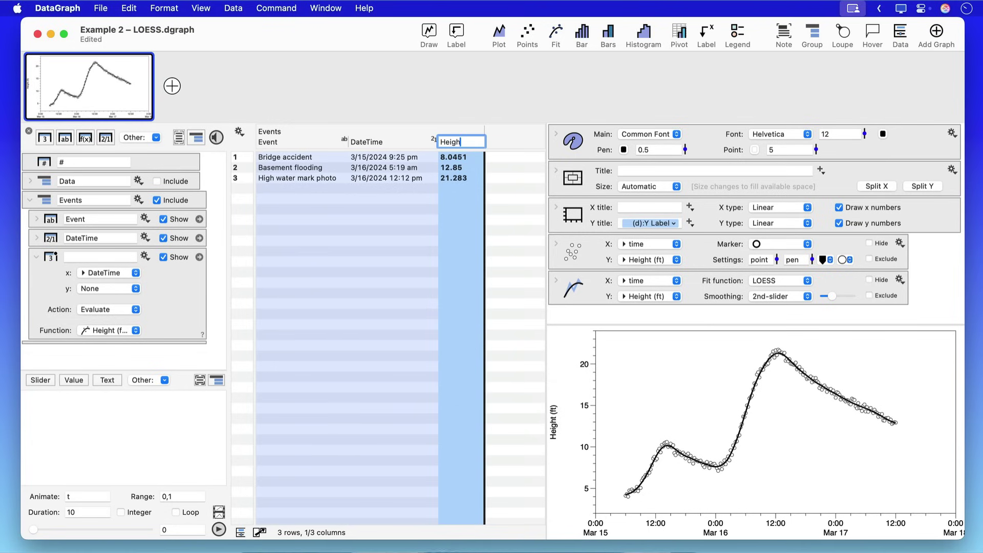